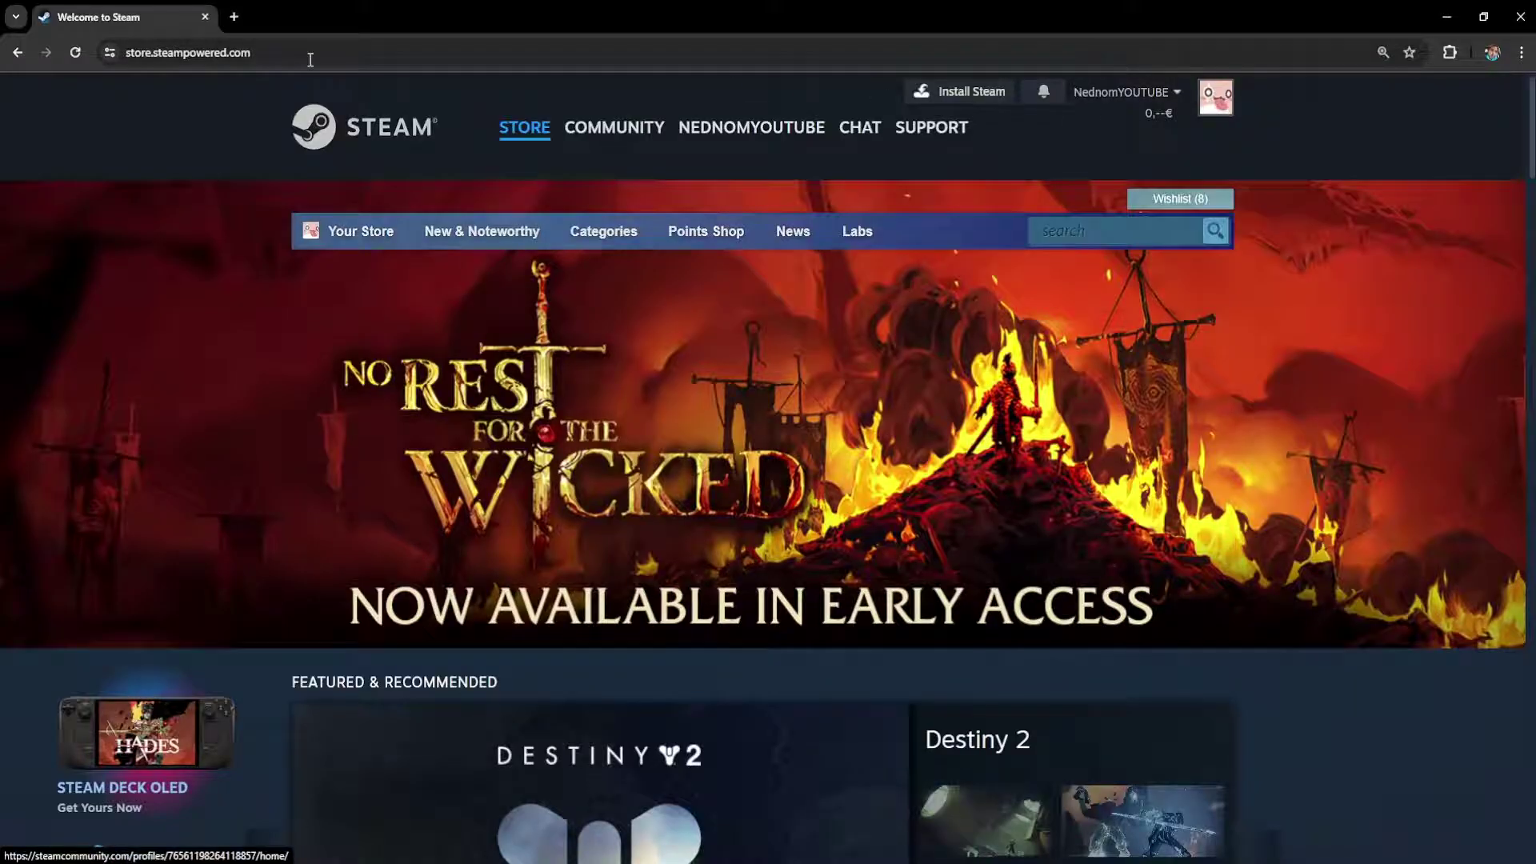
pyautogui.scroll(-1, 645, 297)
pyautogui.scroll(1, 648, 297)
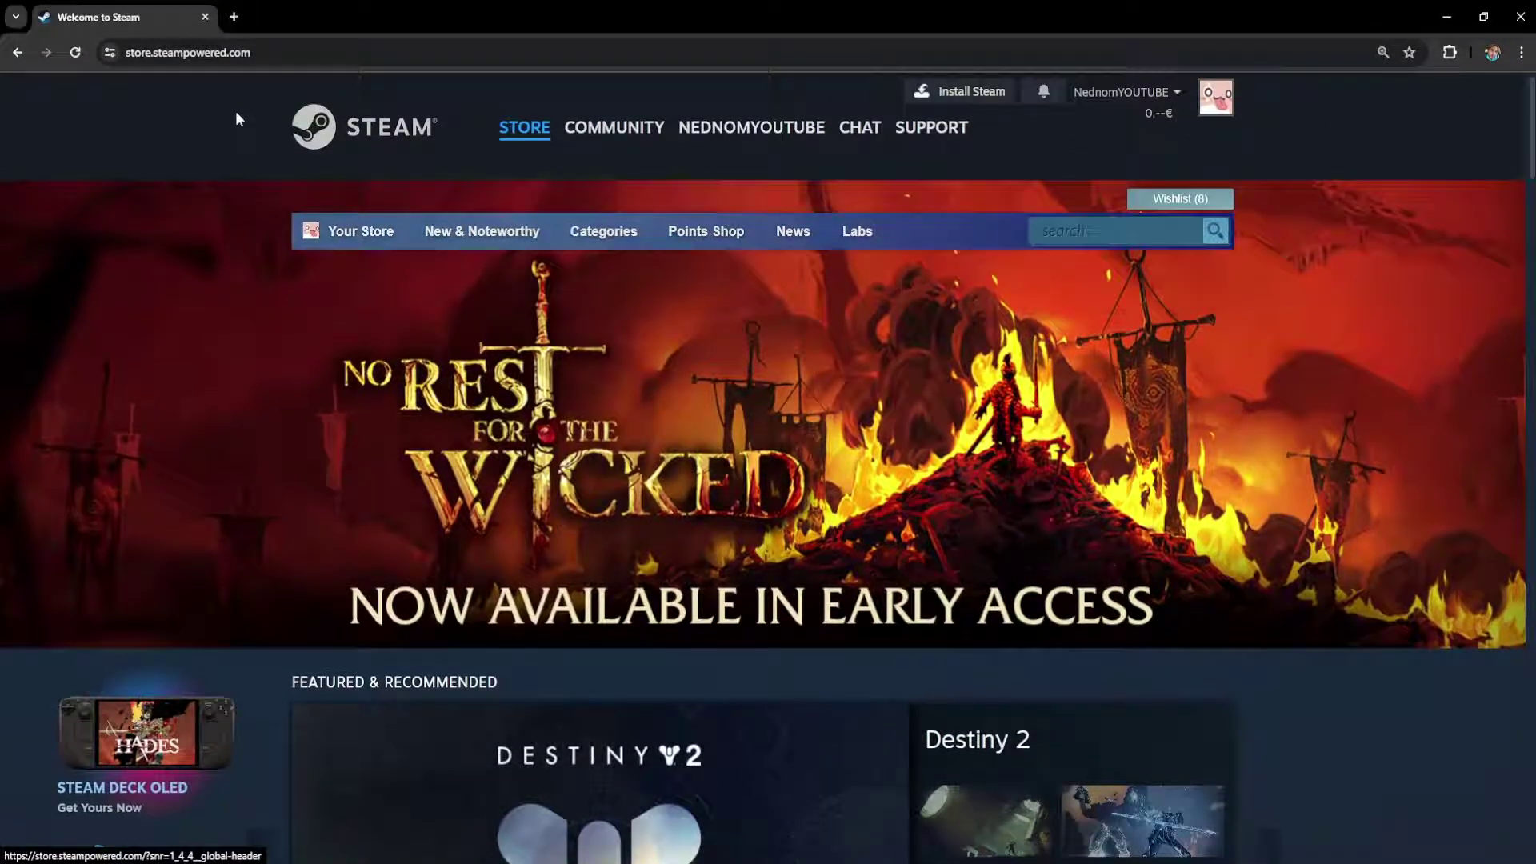
# Select the Chrome address bar to enter a new web address
pyautogui.click(304, 55)
# Paste steamcommunity.com/dev/apikey and load the Steam Web API key page
pyautogui.hotkey('ctrl', 'v')
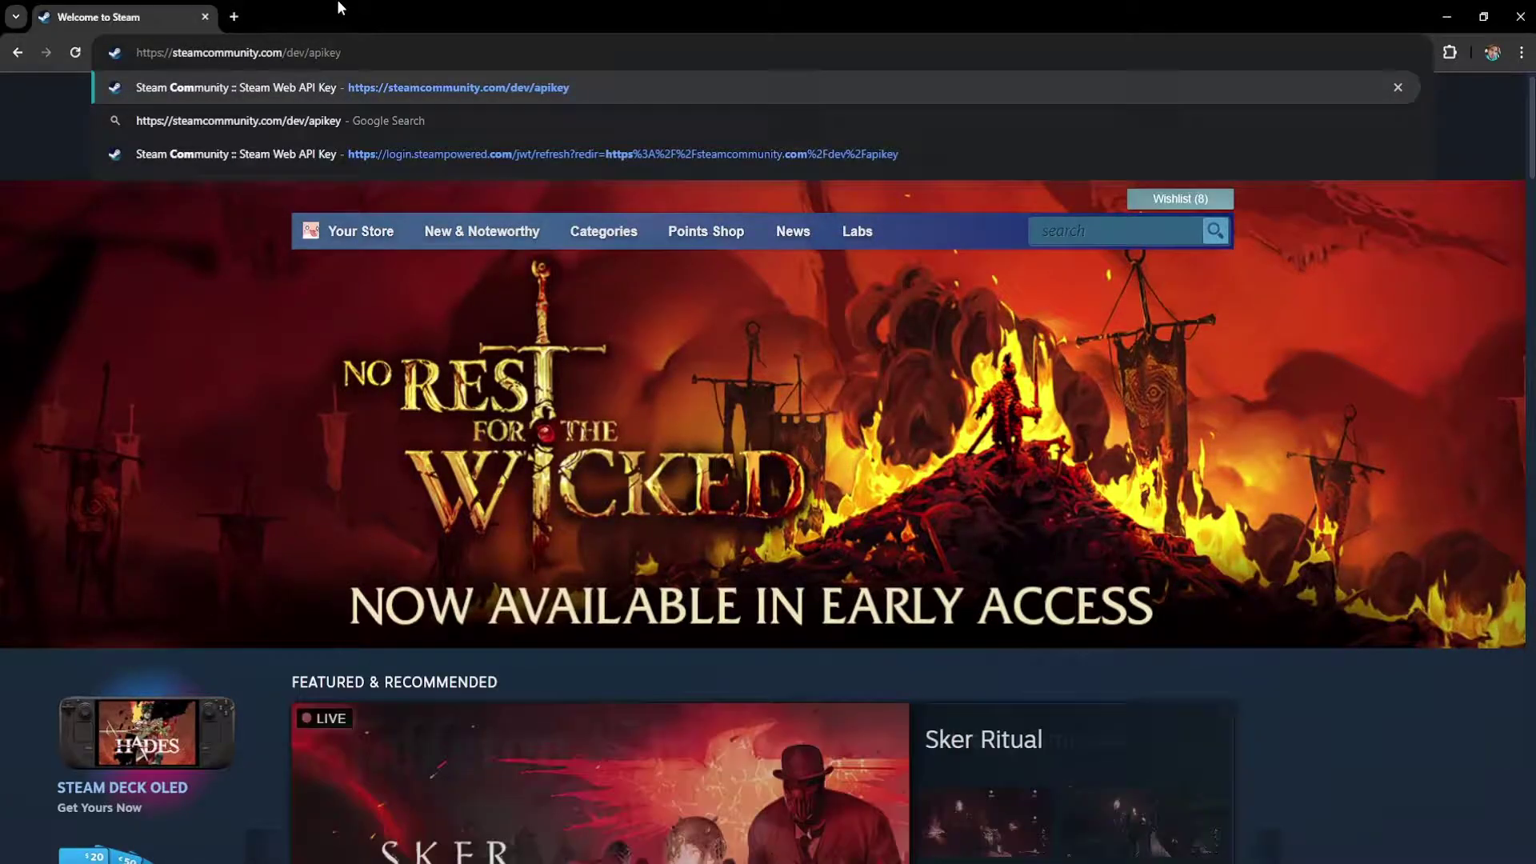
pyautogui.press('Return')
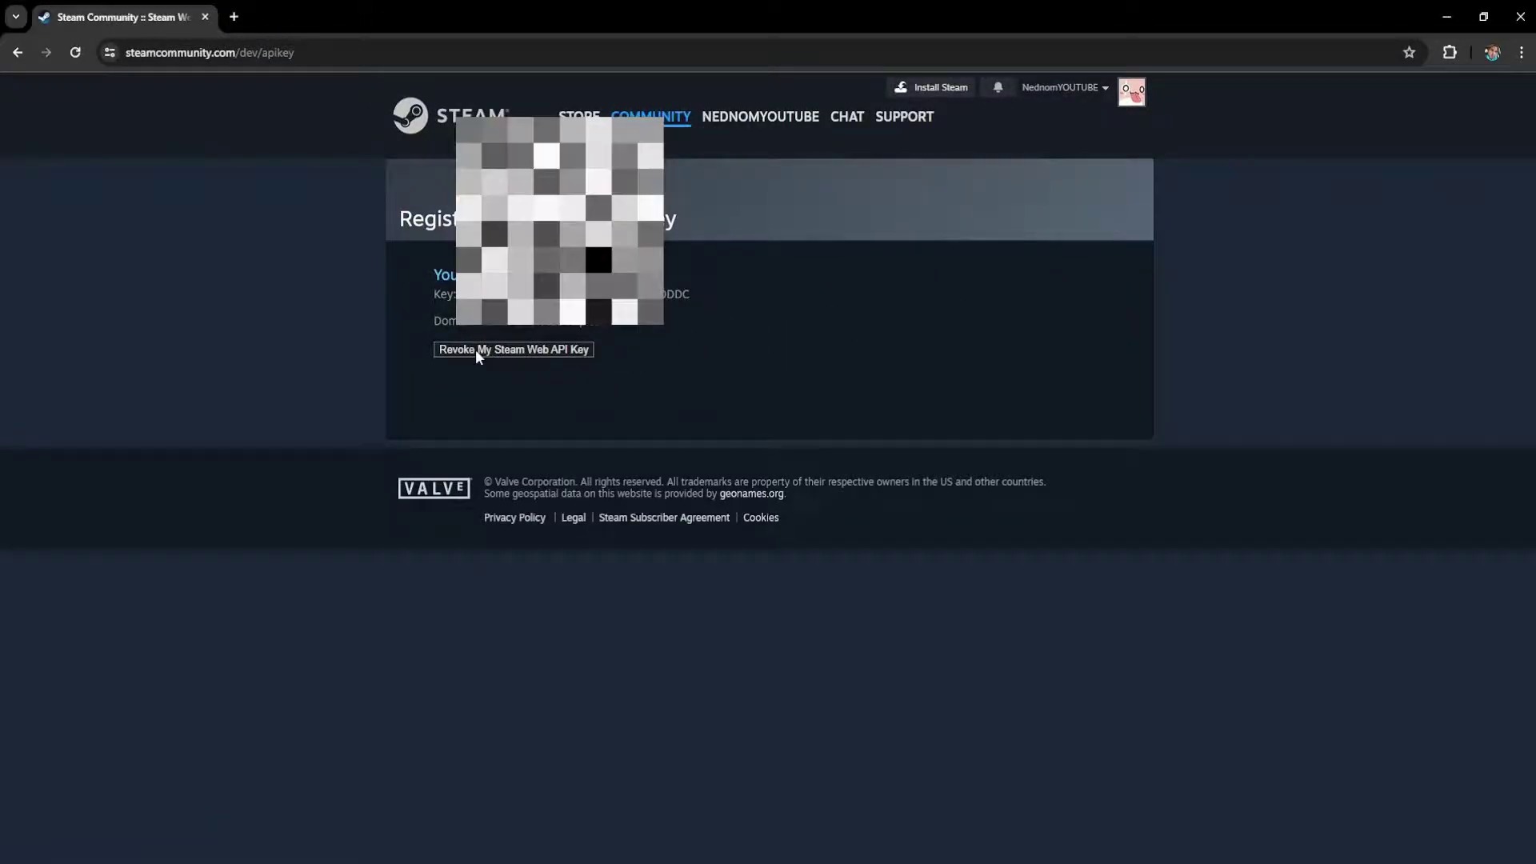
# Choose 'Revoke My Steam Web API Key' to bring up the confirmation warning
pyautogui.click(516, 348)
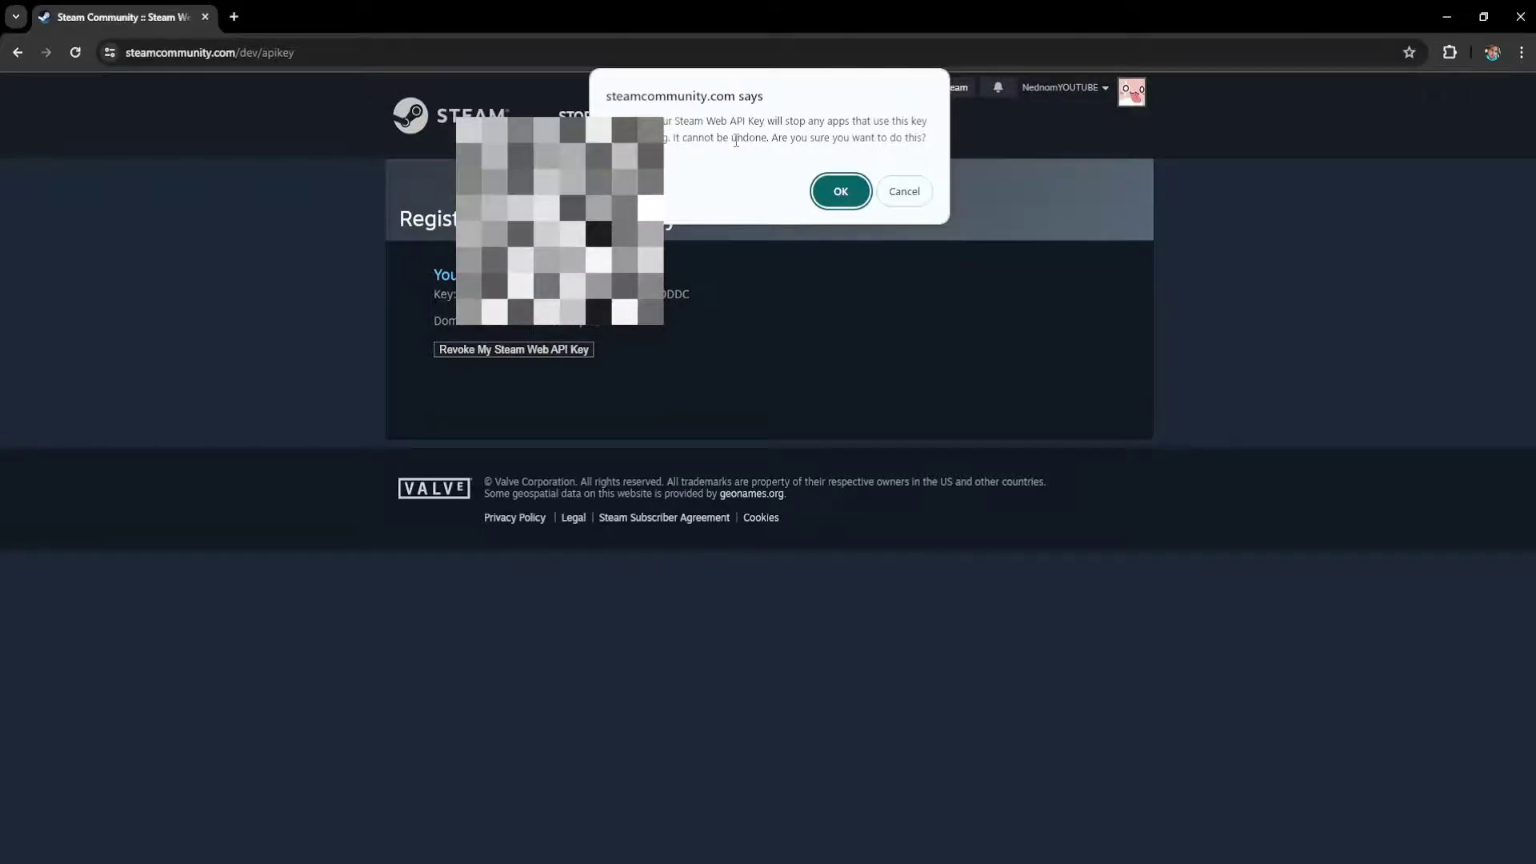
# Confirm the revocation with OK and tick 'I agree to the Steam Web API Terms of Use'
pyautogui.click(839, 192)
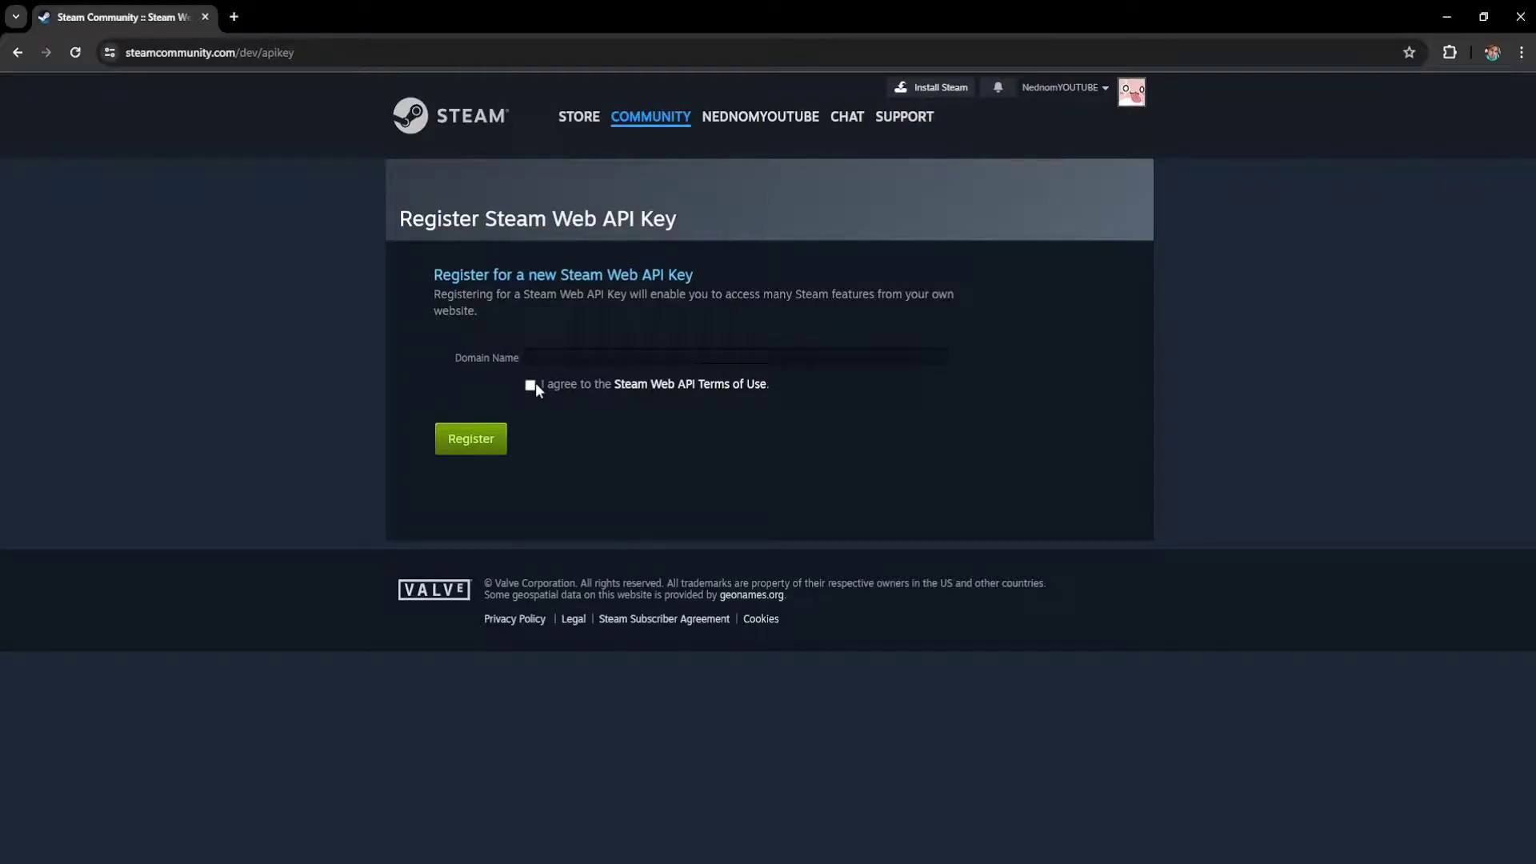
pyautogui.click(528, 384)
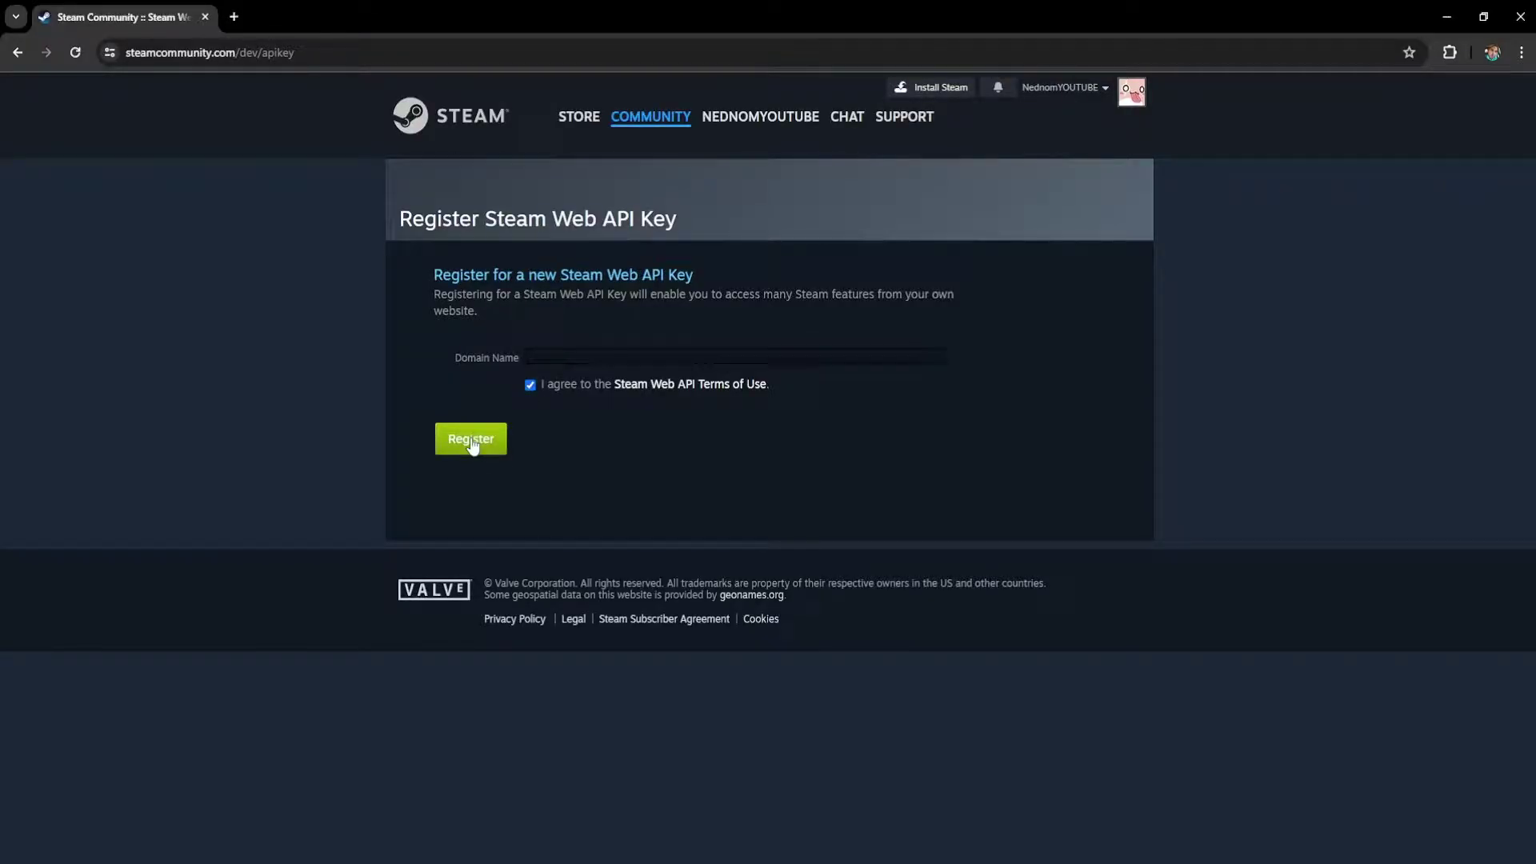